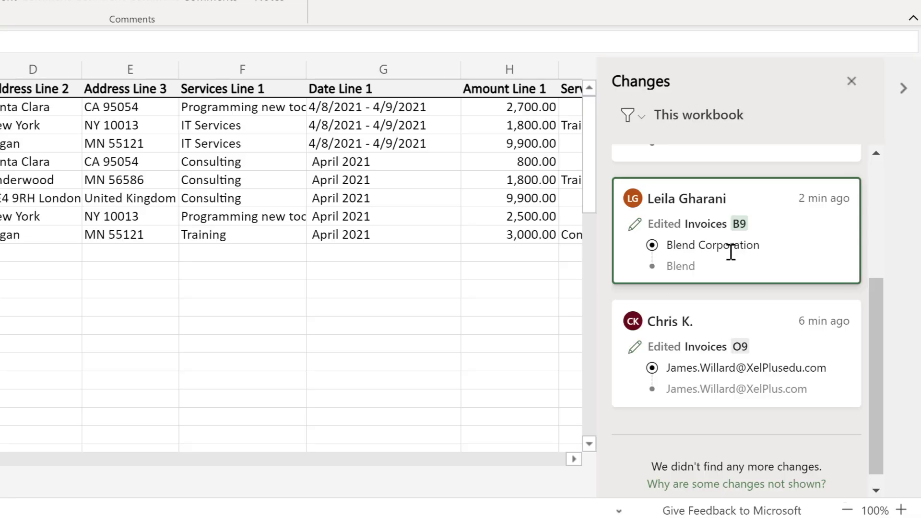
Inspect the logged edit to the email in cell O9.
{"action": "left_click", "coordinate": [695, 383]}
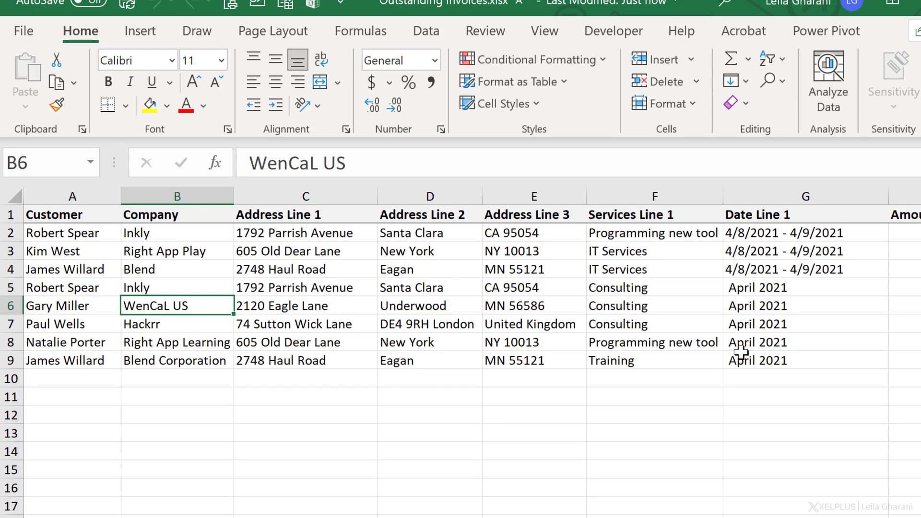
Enter Consulting as the second service line in cell I9 of the Invoices sheet.
{"action": "left_click", "coordinate": [741, 370]}
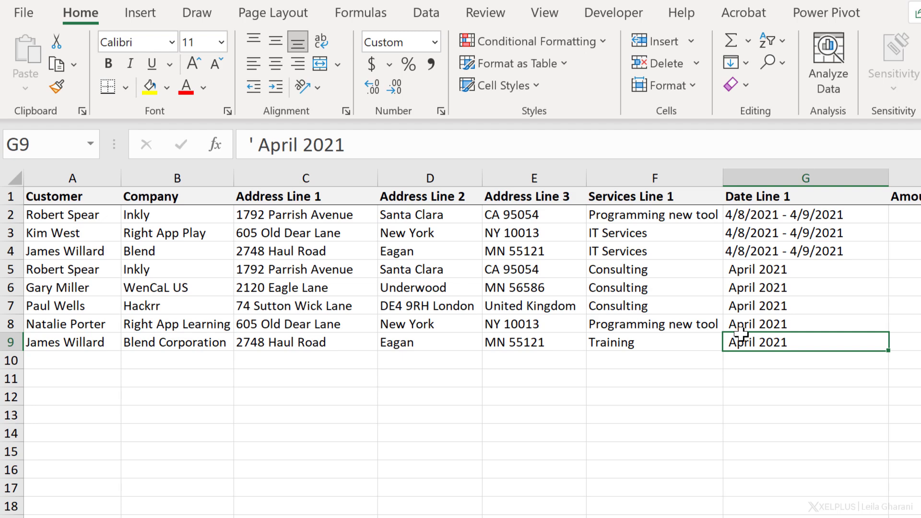
{"action": "key", "text": "Right"}
{"action": "key", "text": "Right"}
{"action": "key", "text": "Right"}
{"action": "key", "text": "Right"}
{"action": "key", "text": "Right"}
{"action": "key", "text": "Left"}
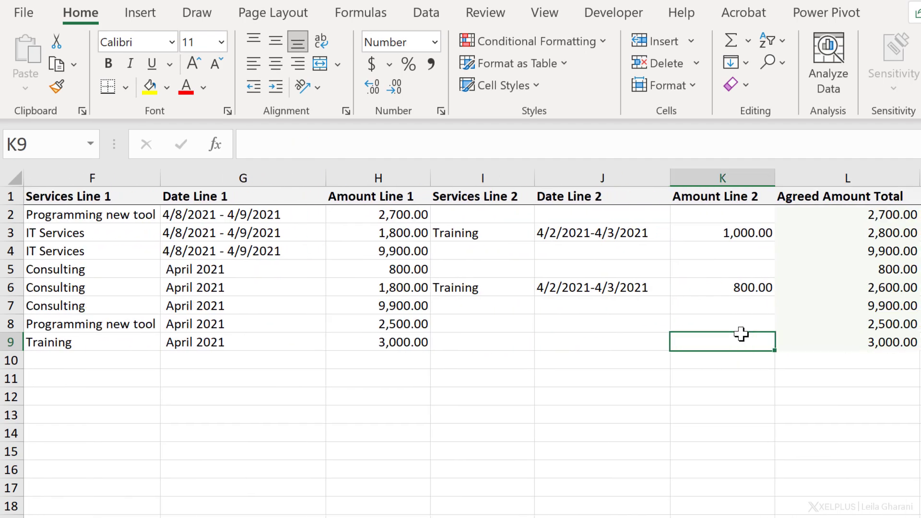
{"action": "key", "text": "Left"}
{"action": "key", "text": "Left"}
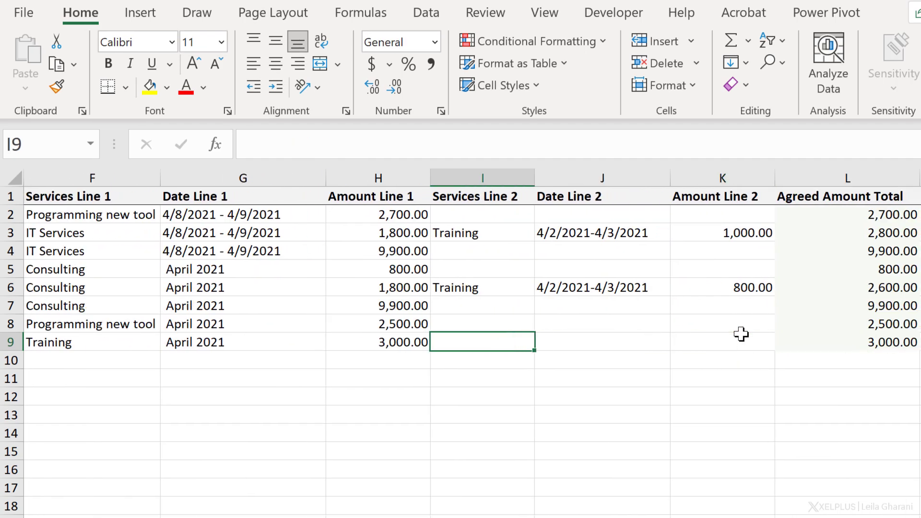
{"action": "type", "text": "Cons"}
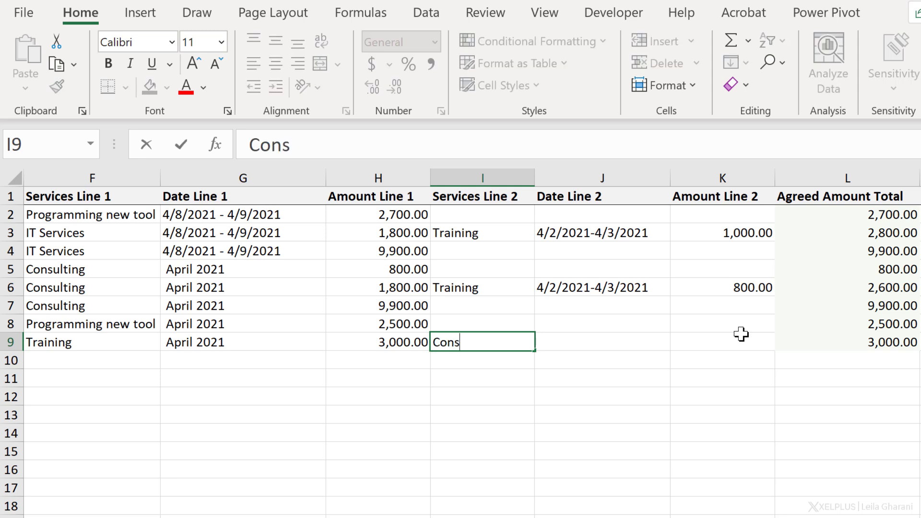
{"action": "type", "text": "ulting"}
{"action": "key", "text": "Tab"}
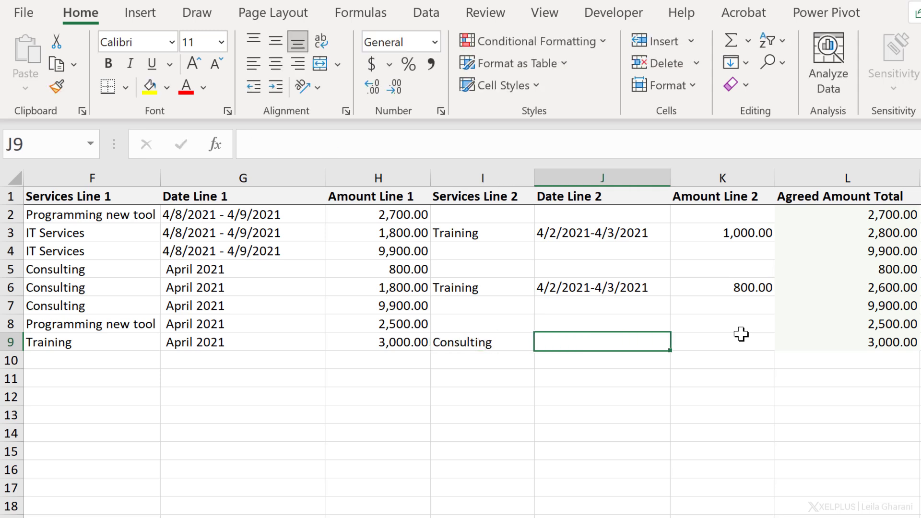
Enter April 2021 as the second service date in cell J9.
{"action": "type", "text": "April 2021"}
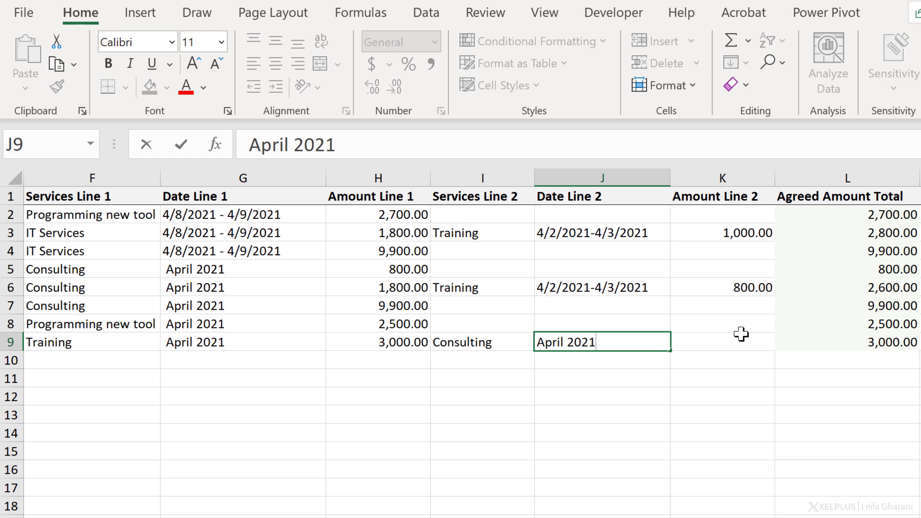
{"action": "key", "text": "Return"}
{"action": "key", "text": "Up"}
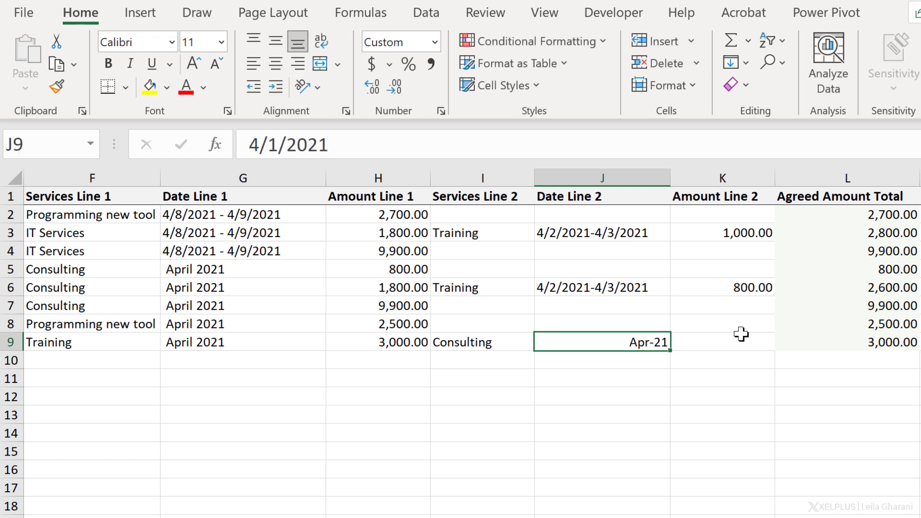
Review the remaining fields of row 9 through to the Email column, and return to cell J9.
{"action": "key", "text": "Right"}
{"action": "key", "text": "Right"}
{"action": "key", "text": "Right"}
{"action": "key", "text": "Right"}
{"action": "key", "text": "Right"}
{"action": "key", "text": "Right"}
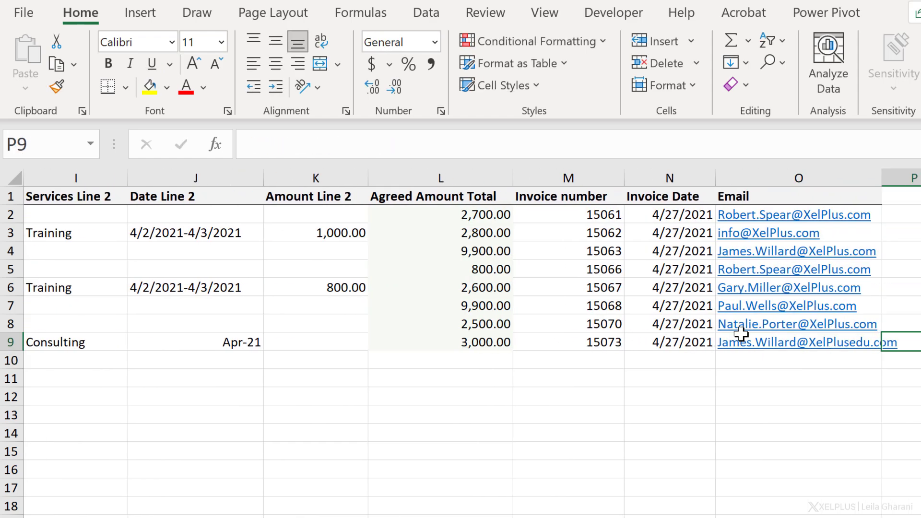
{"action": "key", "text": "Left"}
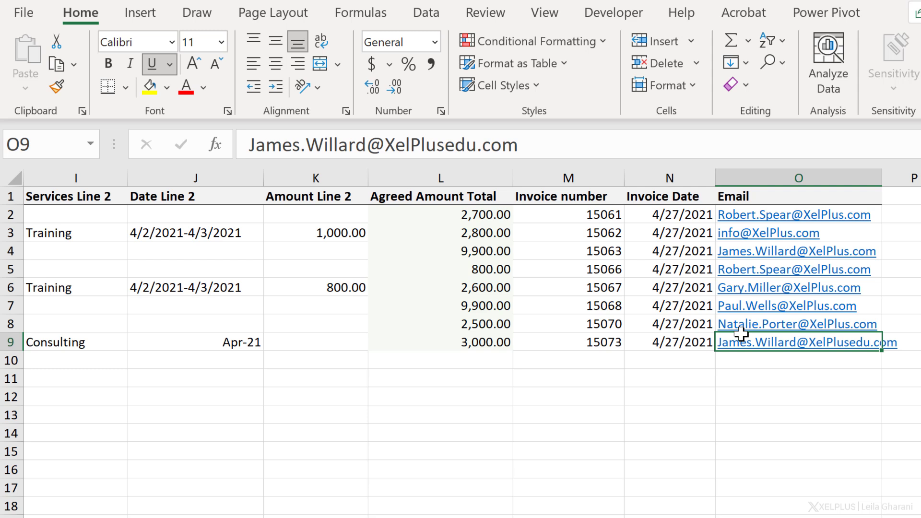
{"action": "key", "text": "Left"}
{"action": "key", "text": "Left"}
{"action": "key", "text": "Left"}
{"action": "key", "text": "Left"}
{"action": "key", "text": "Left"}
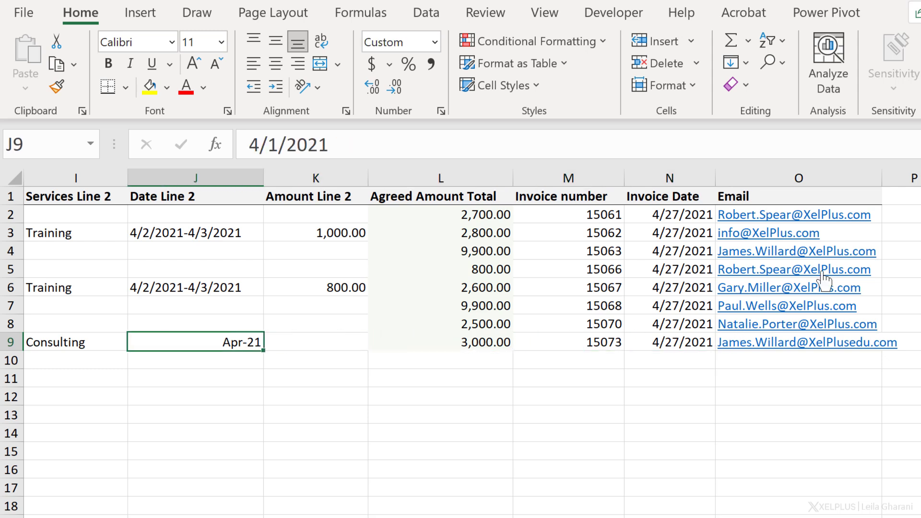
Close the Outstanding Invoices workbook and save its changes.
{"action": "key", "text": "ctrl+w"}
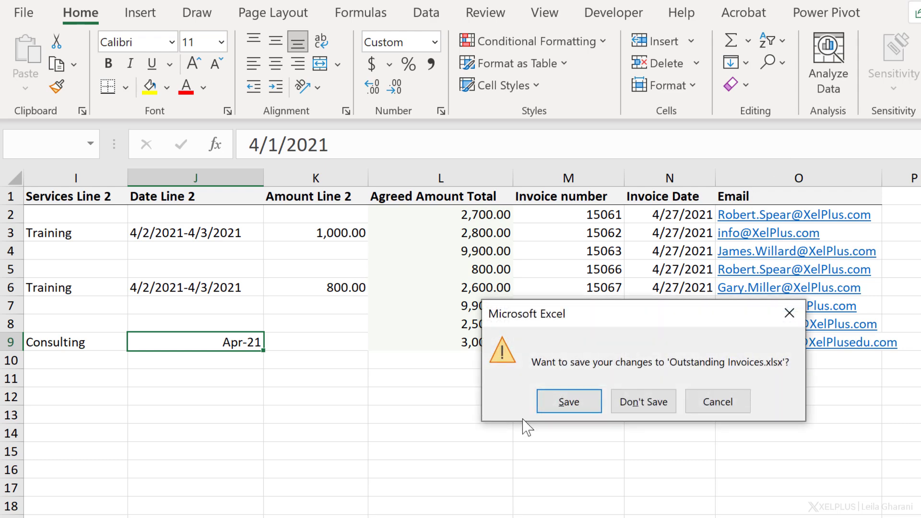
{"action": "left_click", "coordinate": [567, 401]}
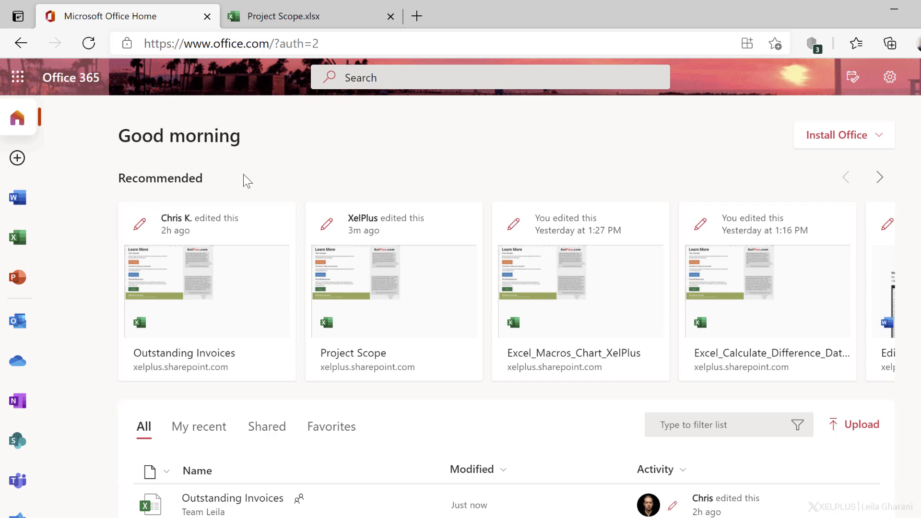
Switch to Office 365 in the browser, open Outstanding Invoices in Excel for the web and show the workbook's changes.
{"action": "left_click", "coordinate": [208, 294]}
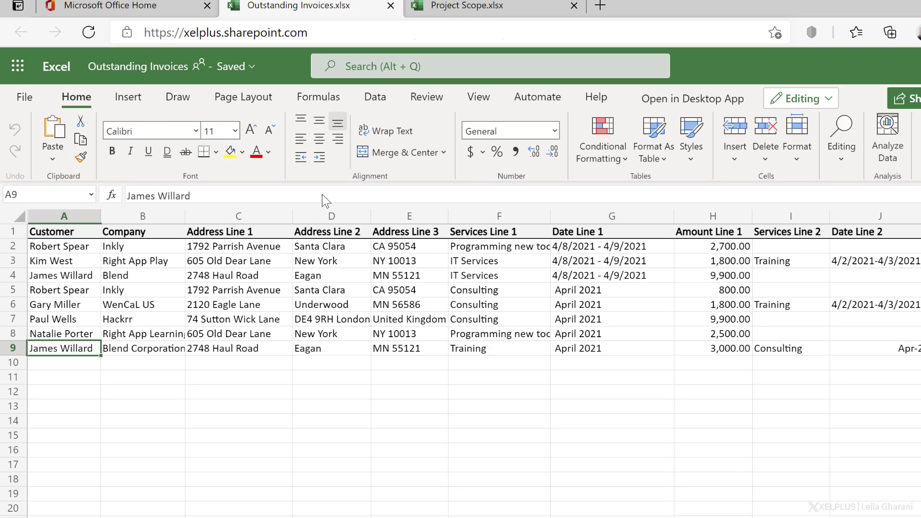
{"action": "key", "text": "F11"}
{"action": "left_click", "coordinate": [425, 50]}
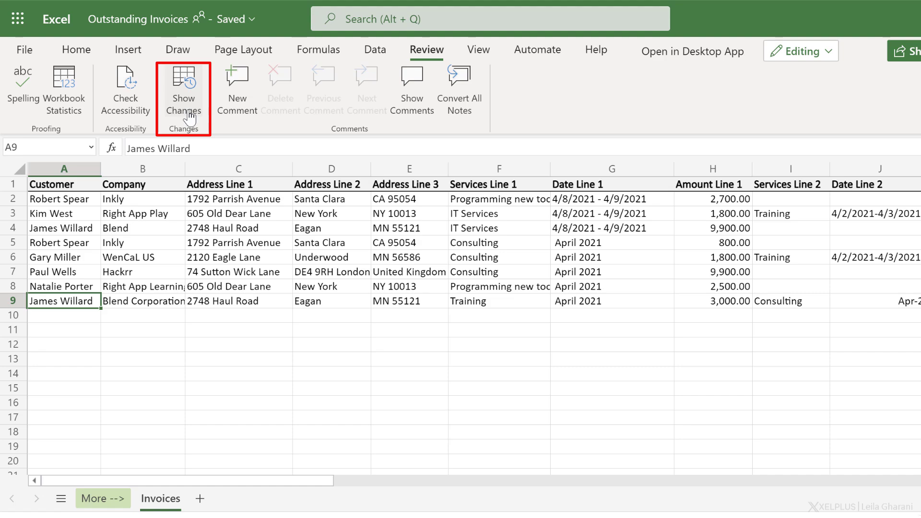
{"action": "left_click", "coordinate": [190, 116]}
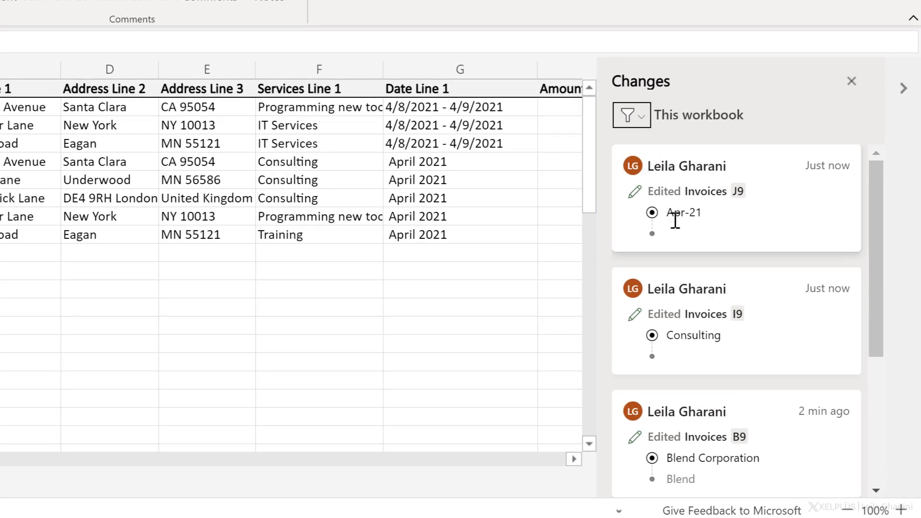
Examine the logged changes to cells J9, I9, B9 and O9 one after another.
{"action": "left_click", "coordinate": [728, 223]}
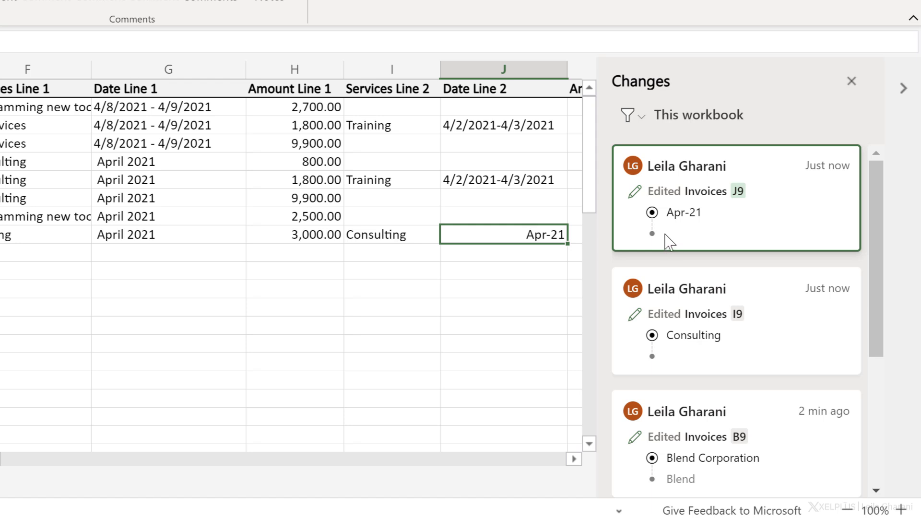
{"action": "left_click", "coordinate": [679, 350]}
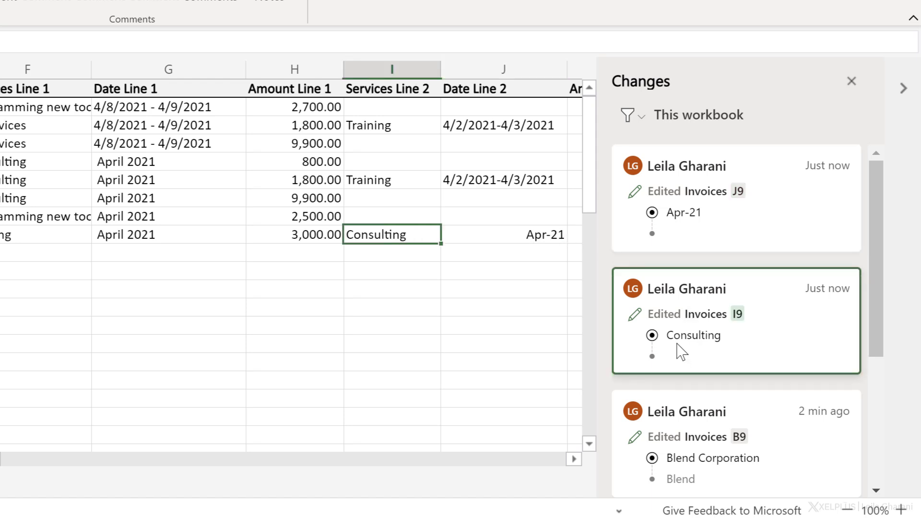
{"action": "scroll", "coordinate": [680, 352], "scroll_direction": "down", "scroll_amount": 3}
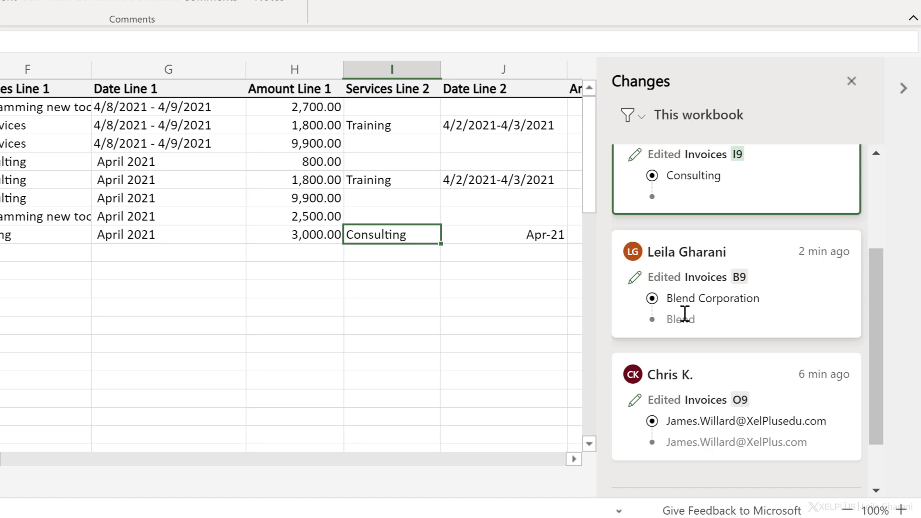
{"action": "scroll", "coordinate": [707, 301], "scroll_direction": "down", "scroll_amount": 2}
{"action": "left_click", "coordinate": [695, 263]}
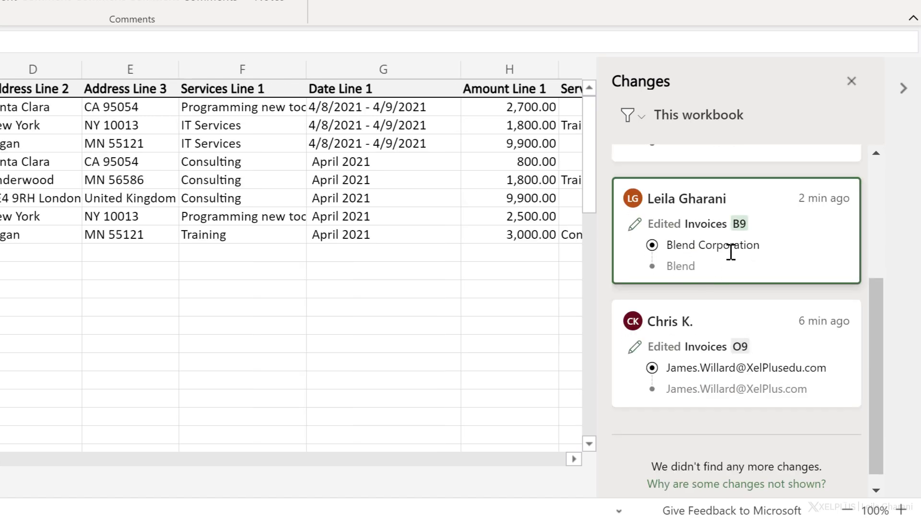
{"action": "left_click", "coordinate": [693, 383]}
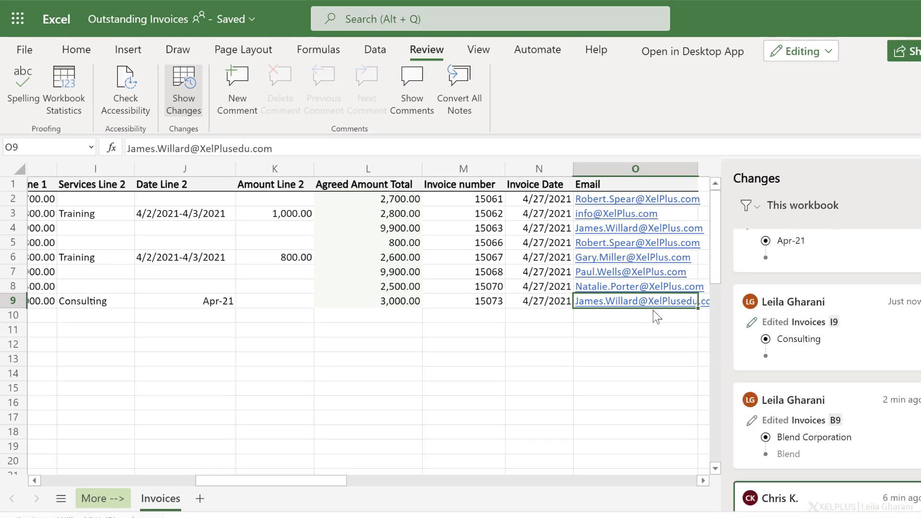
Correct the email address in cell O9 by removing "edu" from its domain.
{"action": "left_click", "coordinate": [248, 150]}
{"action": "left_click_drag", "start_coordinate": [249, 150], "coordinate": [233, 150]}
{"action": "key", "text": "BackSpace"}
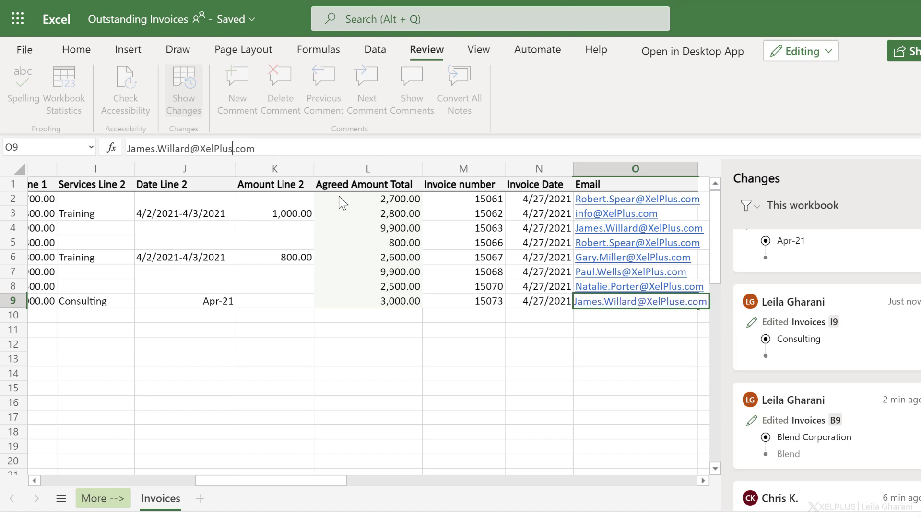
{"action": "key", "text": "Return"}
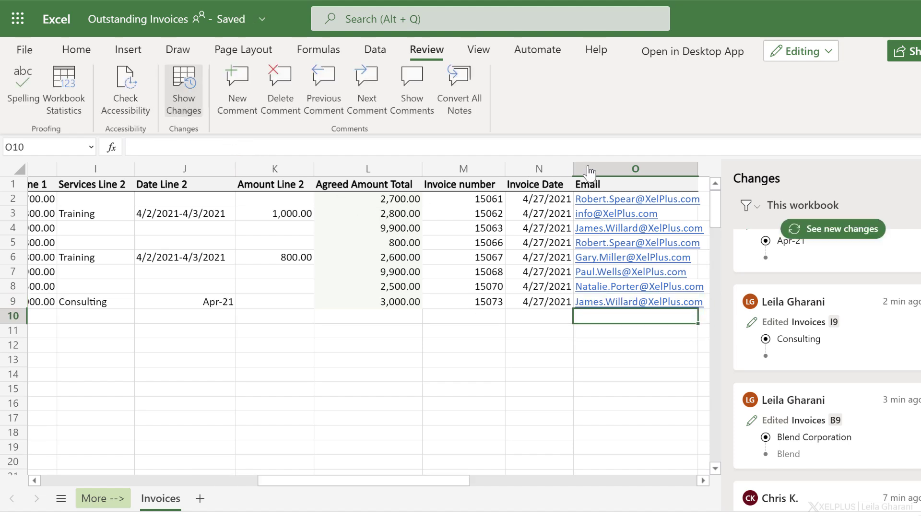
Load the new changes and review the list from the latest edit down to the oldest.
{"action": "left_click", "coordinate": [832, 229]}
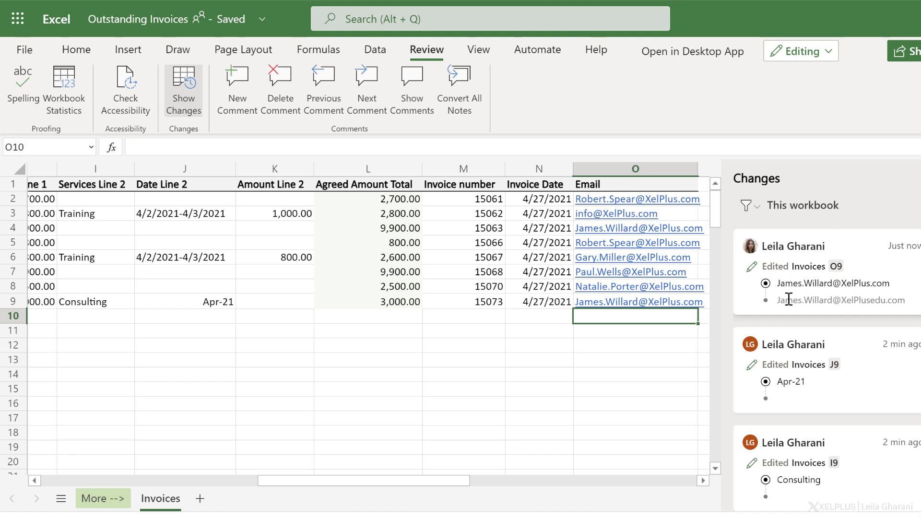
{"action": "scroll", "coordinate": [787, 303], "scroll_direction": "down", "scroll_amount": 5}
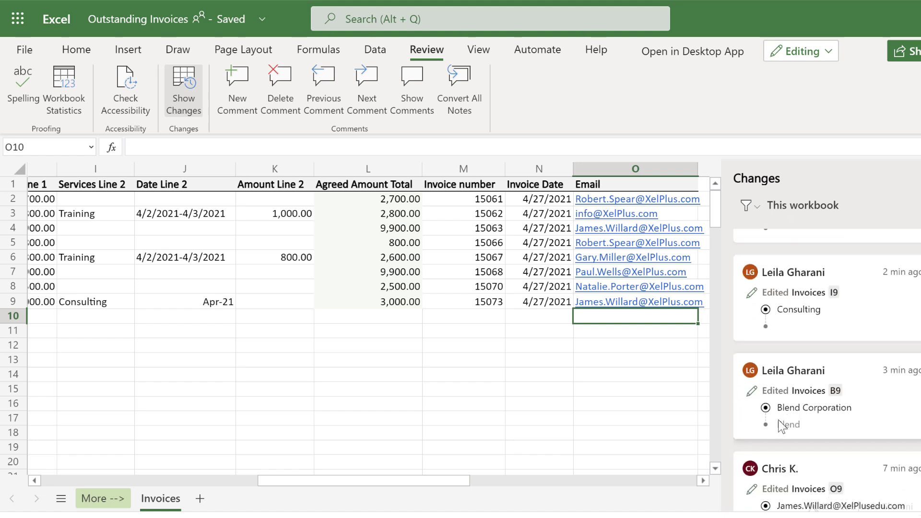
{"action": "scroll", "coordinate": [794, 422], "scroll_direction": "down", "scroll_amount": 2}
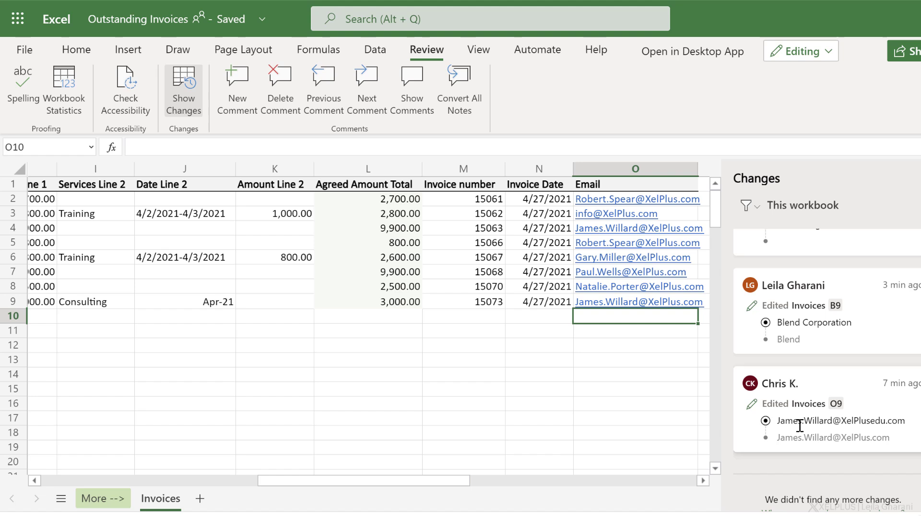
Open the workbook's version history and look through the entries grouped under the current version.
{"action": "left_click", "coordinate": [24, 49]}
{"action": "left_click", "coordinate": [52, 167]}
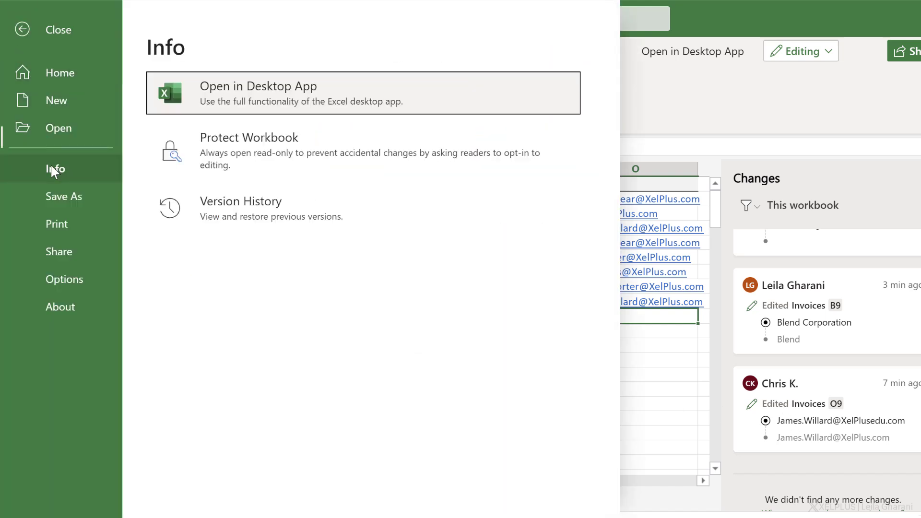
{"action": "left_click", "coordinate": [246, 201]}
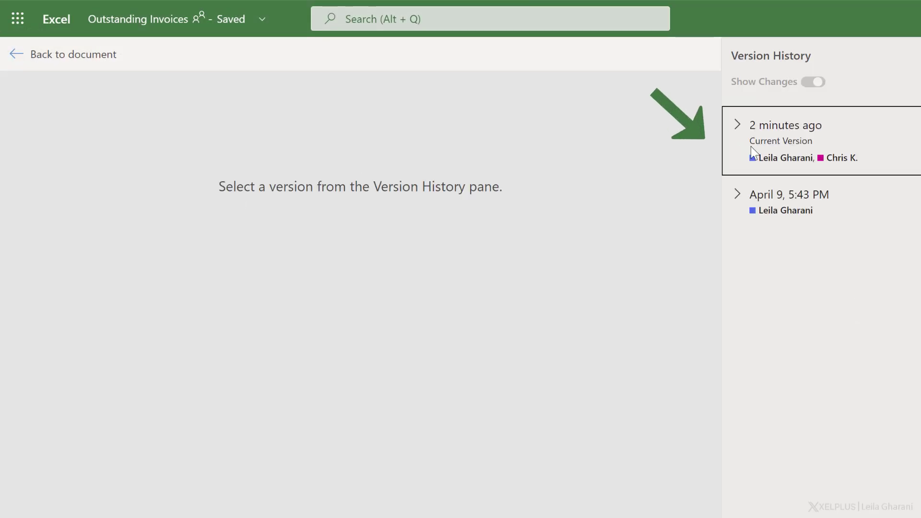
{"action": "left_click", "coordinate": [736, 126]}
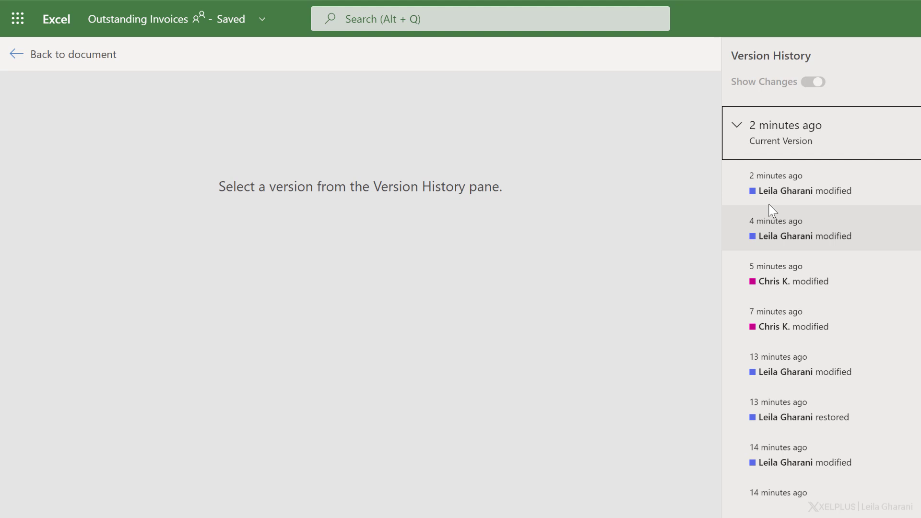
{"action": "left_click", "coordinate": [736, 126]}
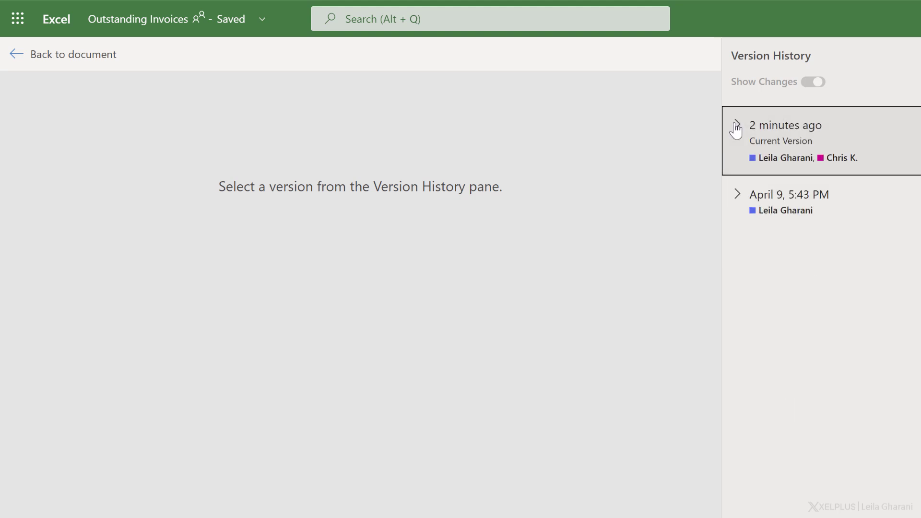
View the April 9, 5:43 PM version of the workbook and its single modification entry.
{"action": "left_click", "coordinate": [794, 211]}
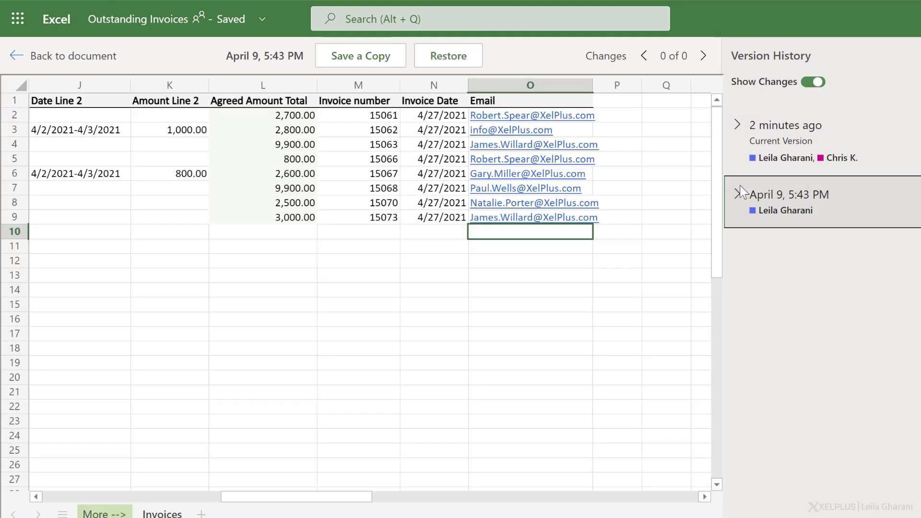
{"action": "left_click", "coordinate": [738, 194]}
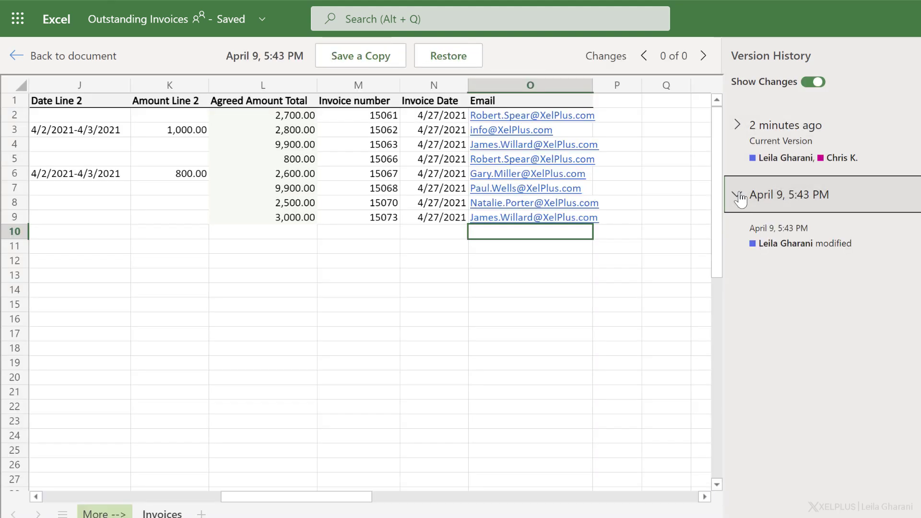
{"action": "left_click", "coordinate": [794, 243]}
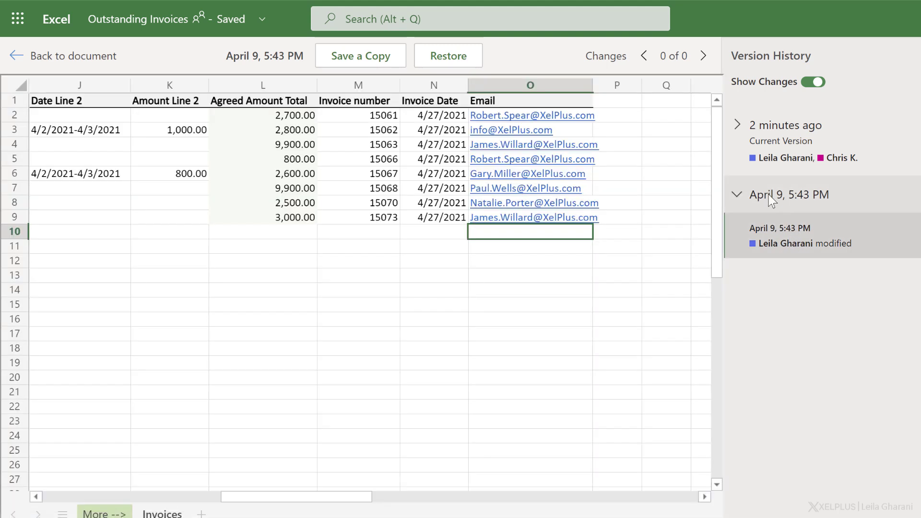
View the co-author's modification from 7 minutes ago among the entries of the current version.
{"action": "left_click", "coordinate": [738, 134]}
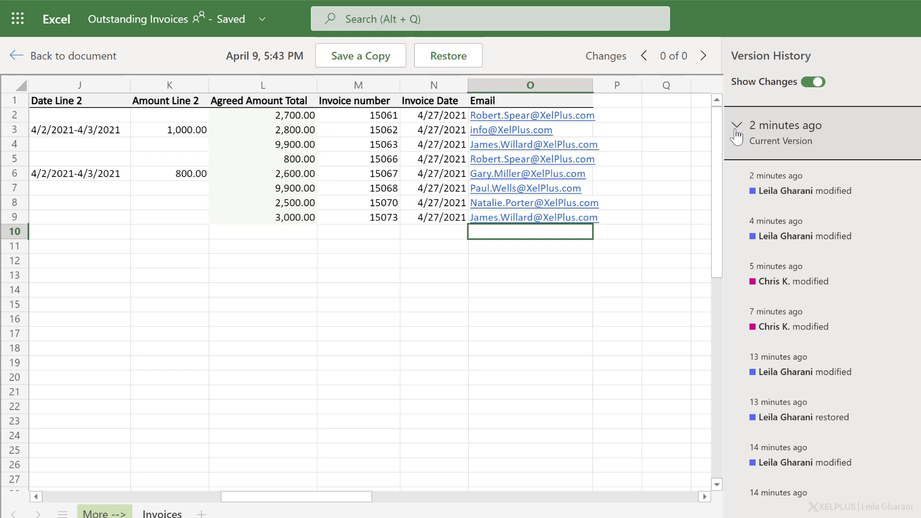
{"action": "left_click", "coordinate": [786, 281]}
{"action": "left_click", "coordinate": [764, 323]}
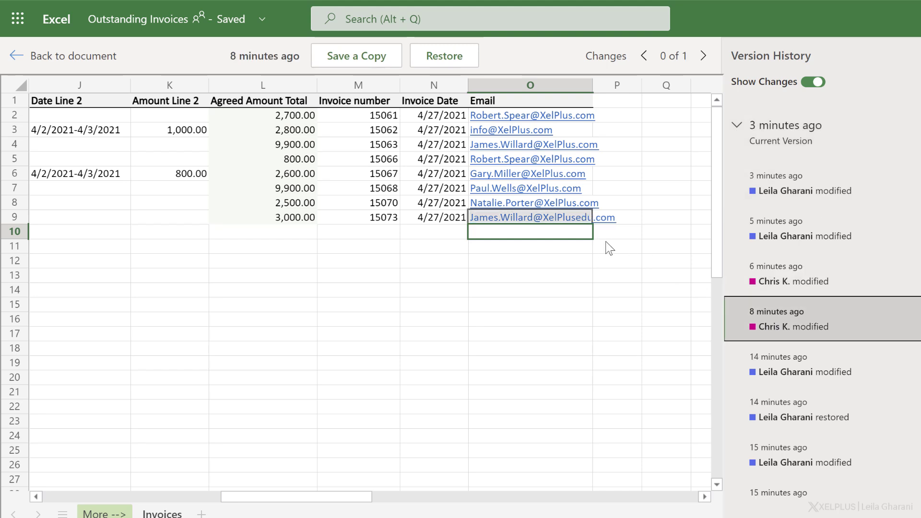
Restore the workbook to the April 9, 5:43 PM version from its version history.
{"action": "left_click", "coordinate": [739, 136]}
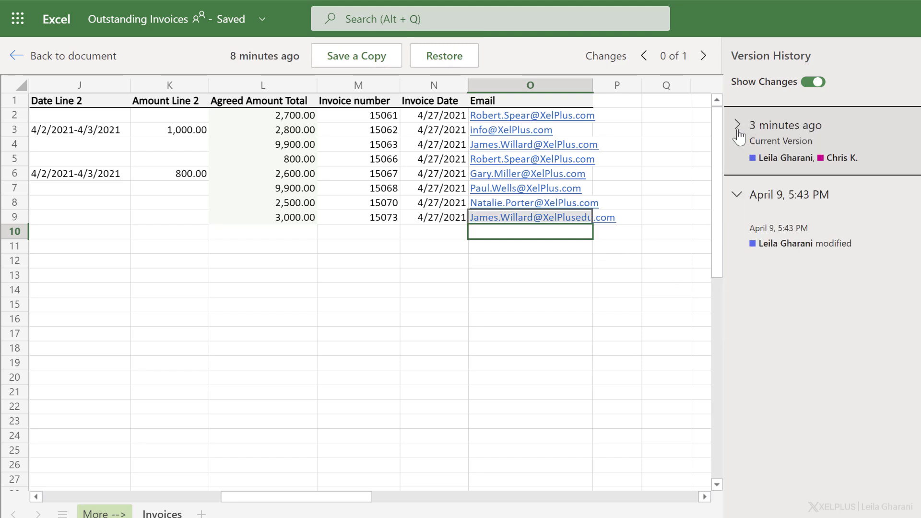
{"action": "left_click", "coordinate": [789, 245]}
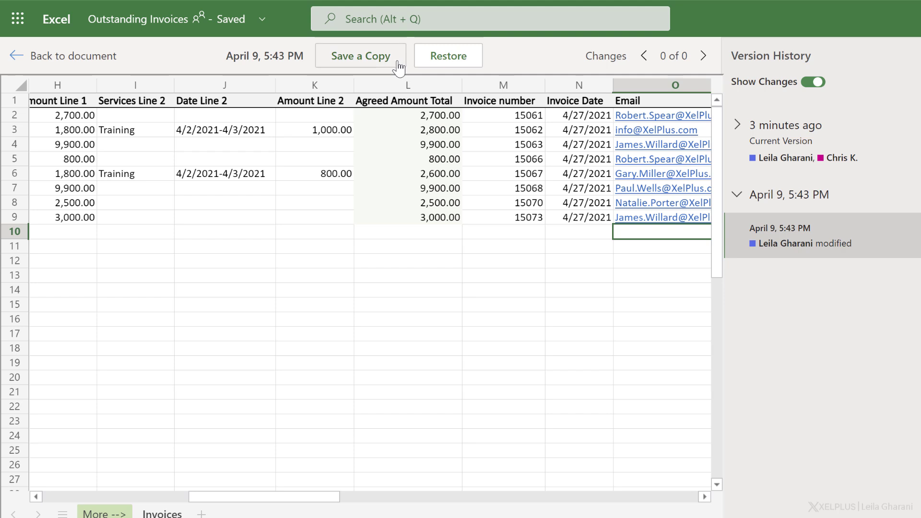
{"action": "left_click", "coordinate": [450, 60]}
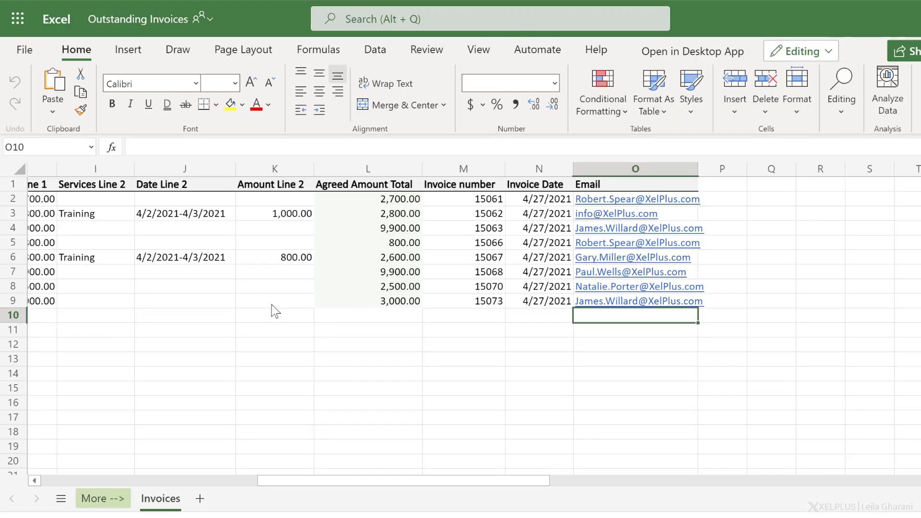
Look over the restored Invoices sheet along row 9, from the Amount Line 2 column back to the first columns.
{"action": "left_click", "coordinate": [271, 303]}
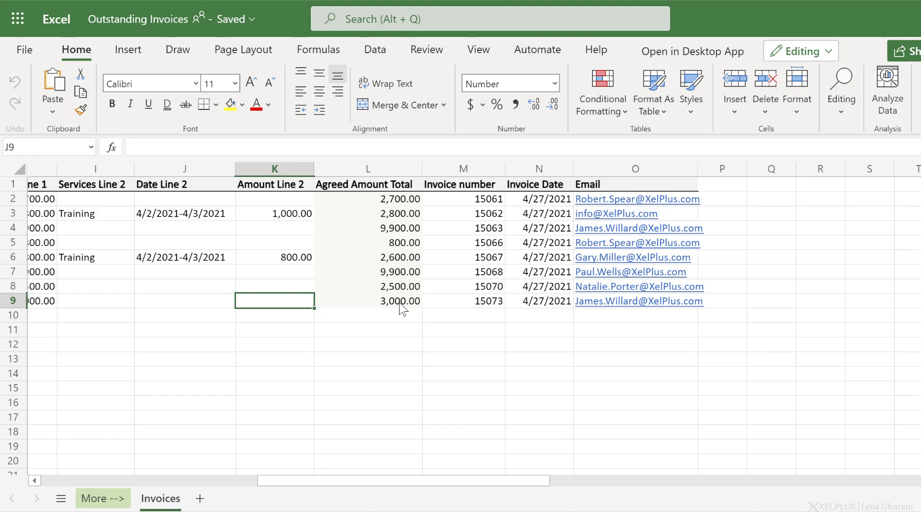
{"action": "key", "text": "Left"}
{"action": "key", "text": "Left"}
{"action": "key", "text": "Left"}
{"action": "key", "text": "Left"}
{"action": "key", "text": "Left"}
{"action": "key", "text": "Left"}
{"action": "key", "text": "Left"}
{"action": "key", "text": "Left"}
{"action": "key", "text": "Left"}
{"action": "key", "text": "Left"}
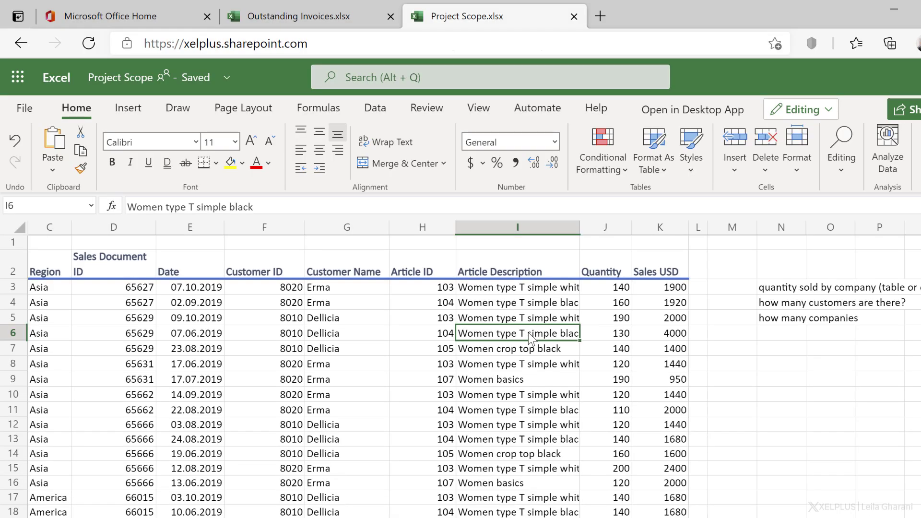
Show the changes for range G110:K124 on the Data sheet of the Project Scope workbook.
{"action": "scroll", "coordinate": [530, 338], "scroll_direction": "down", "scroll_amount": 20}
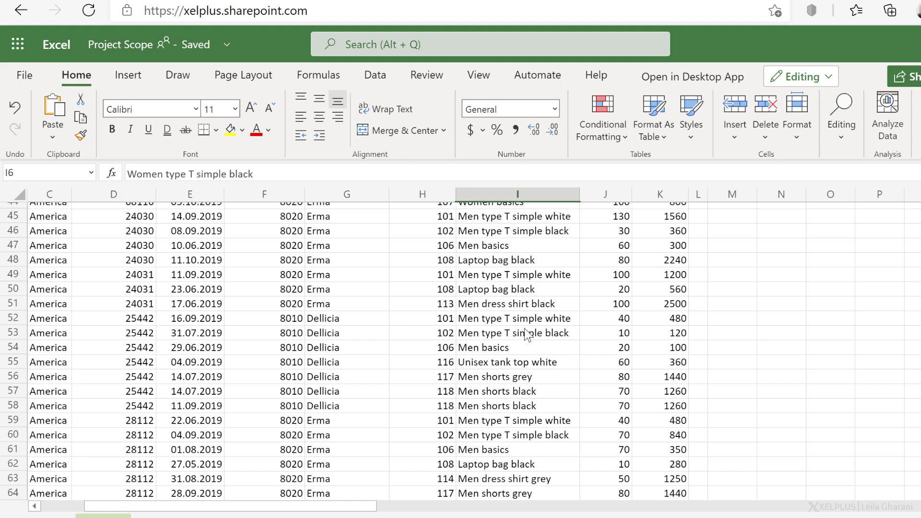
{"action": "scroll", "coordinate": [527, 309], "scroll_direction": "down", "scroll_amount": 13}
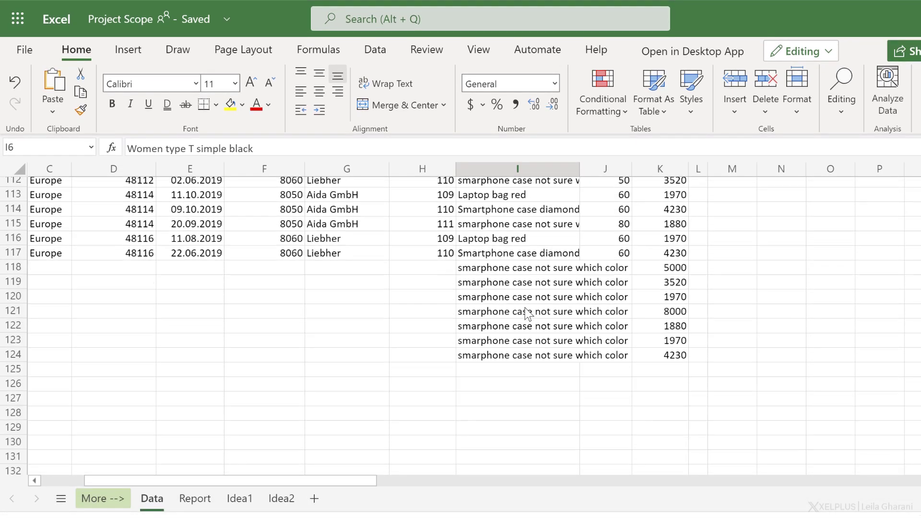
{"action": "scroll", "coordinate": [526, 311], "scroll_direction": "up", "scroll_amount": 2}
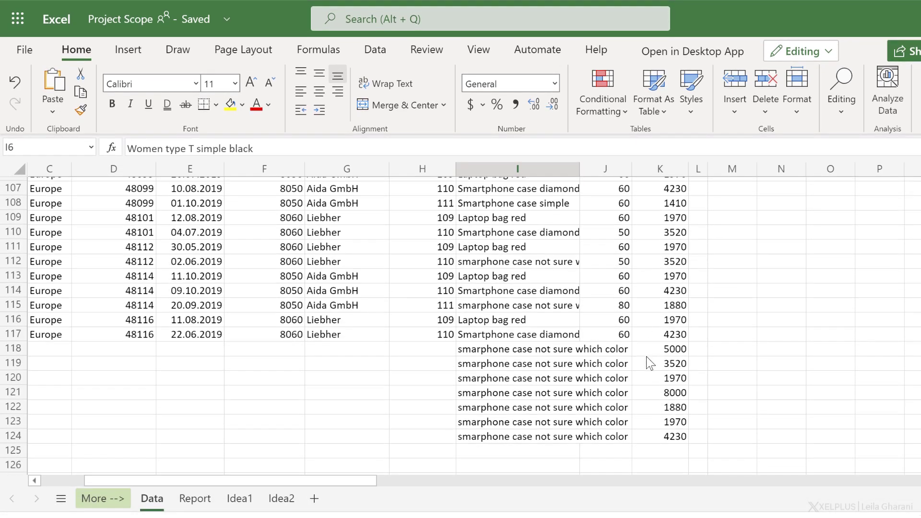
{"action": "left_click_drag", "start_coordinate": [350, 237], "coordinate": [680, 440]}
{"action": "right_click", "coordinate": [545, 287]}
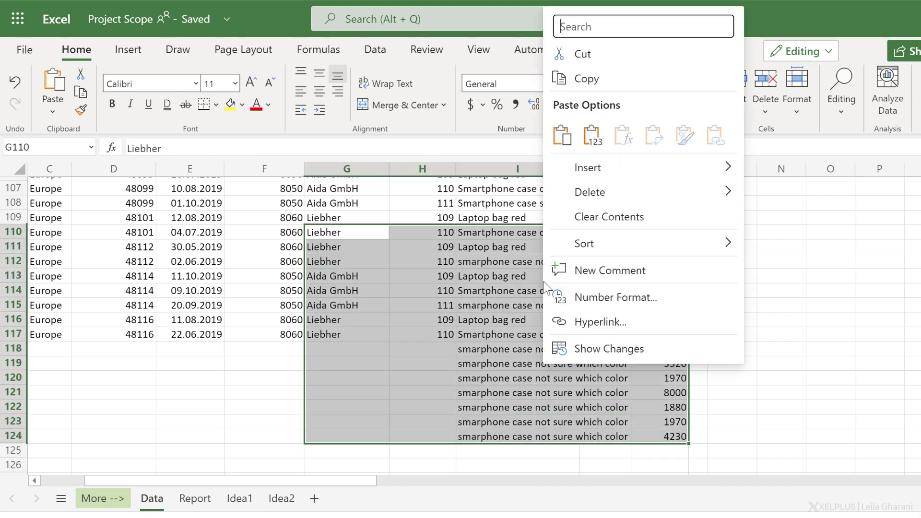
{"action": "left_click", "coordinate": [594, 355]}
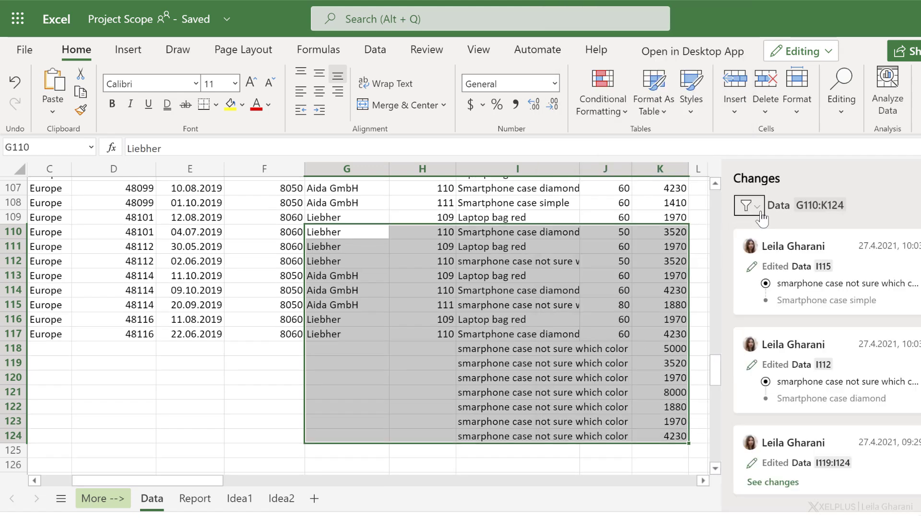
Locate the edits to I115, I112 and I119:I124 in the sheet and review the individual cell changes of the bulk edit.
{"action": "left_click", "coordinate": [792, 283]}
{"action": "left_click", "coordinate": [791, 396]}
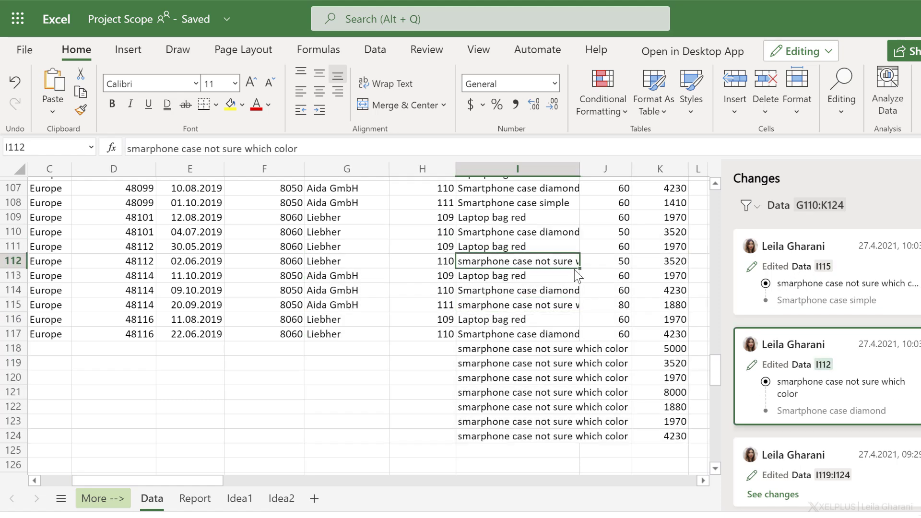
{"action": "scroll", "coordinate": [779, 312], "scroll_direction": "down", "scroll_amount": 3}
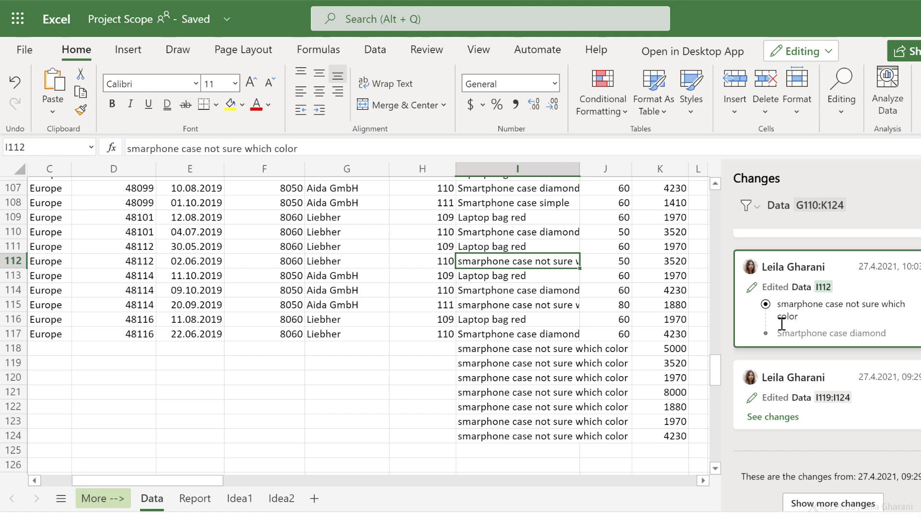
{"action": "left_click", "coordinate": [784, 390]}
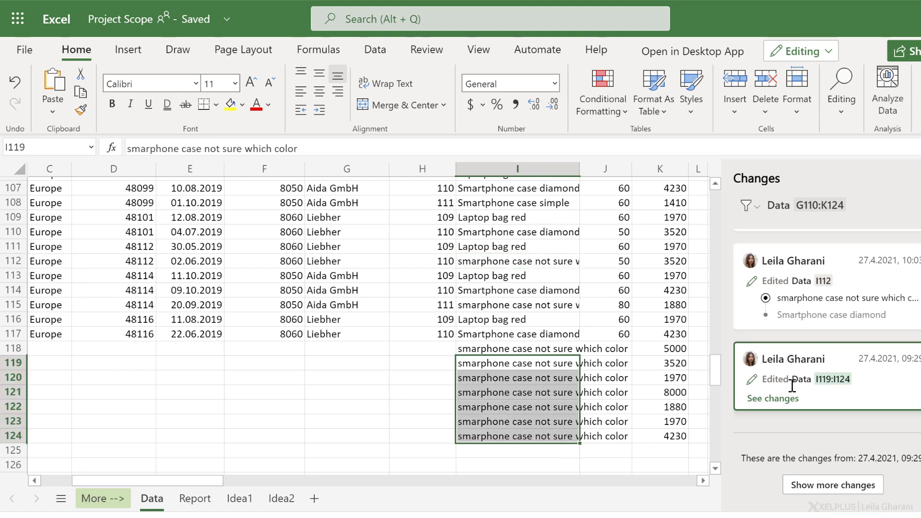
{"action": "left_click", "coordinate": [776, 400]}
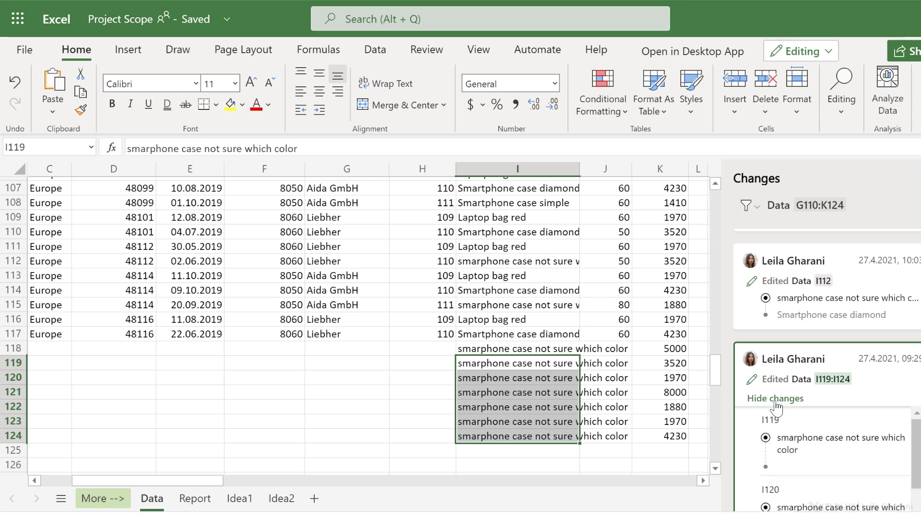
{"action": "scroll", "coordinate": [777, 403], "scroll_direction": "down", "scroll_amount": 5}
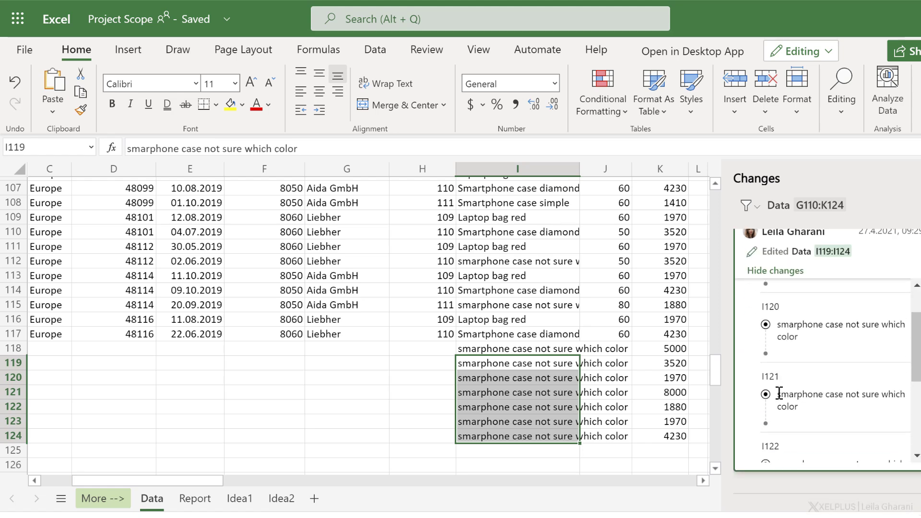
{"action": "scroll", "coordinate": [779, 392], "scroll_direction": "down", "scroll_amount": 2}
{"action": "left_click", "coordinate": [781, 272]}
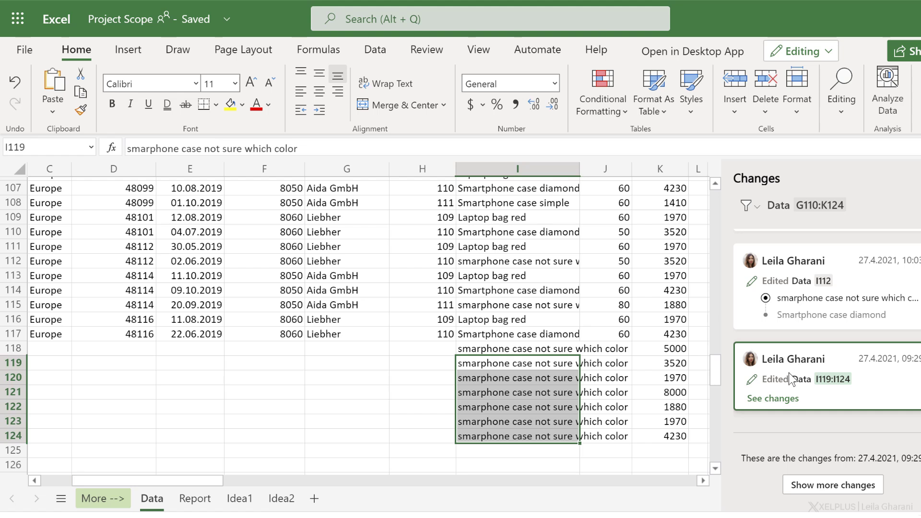
Filter the changes to the Report sheet and inspect both edits made to cell F2.
{"action": "left_click", "coordinate": [749, 206]}
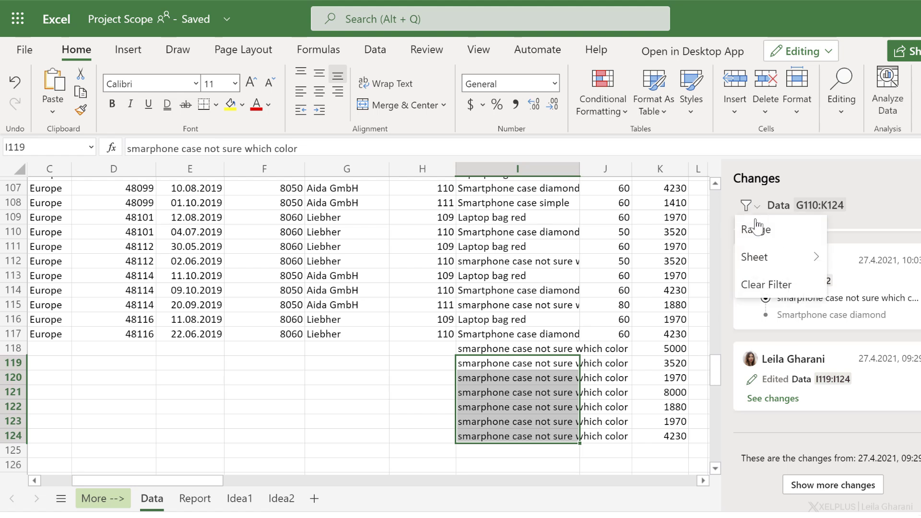
{"action": "mouse_move", "coordinate": [758, 268]}
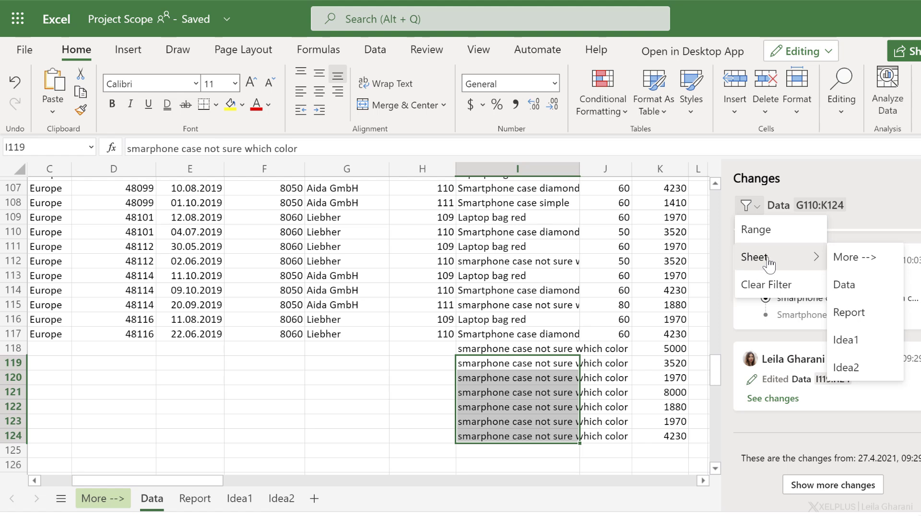
{"action": "left_click", "coordinate": [849, 314]}
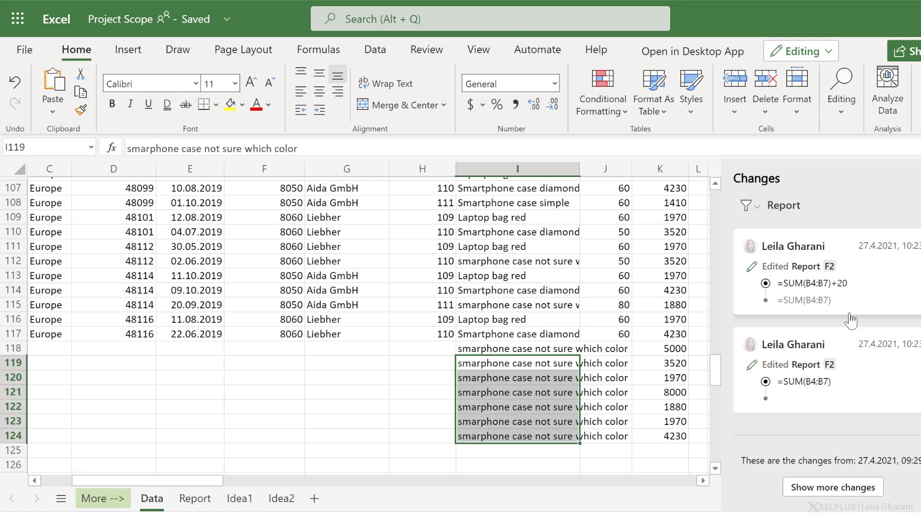
{"action": "left_click", "coordinate": [863, 293]}
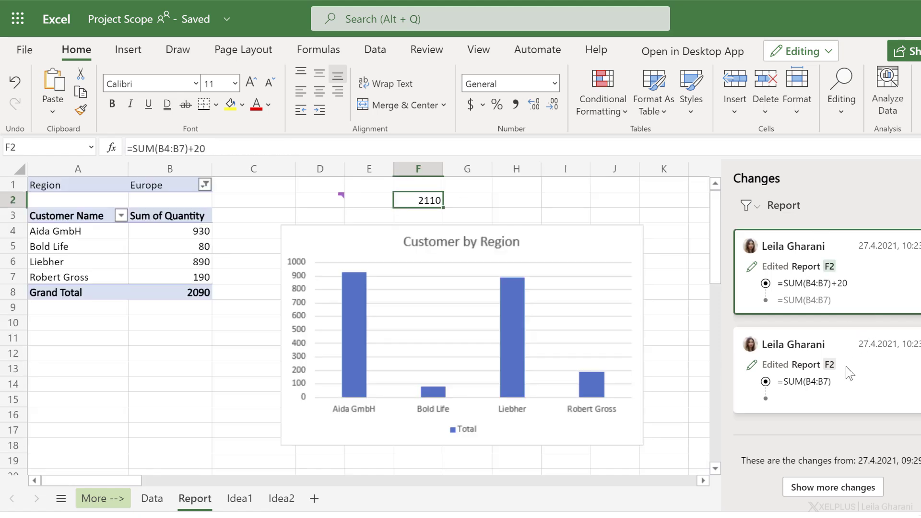
{"action": "left_click", "coordinate": [851, 374]}
{"action": "left_click", "coordinate": [839, 283]}
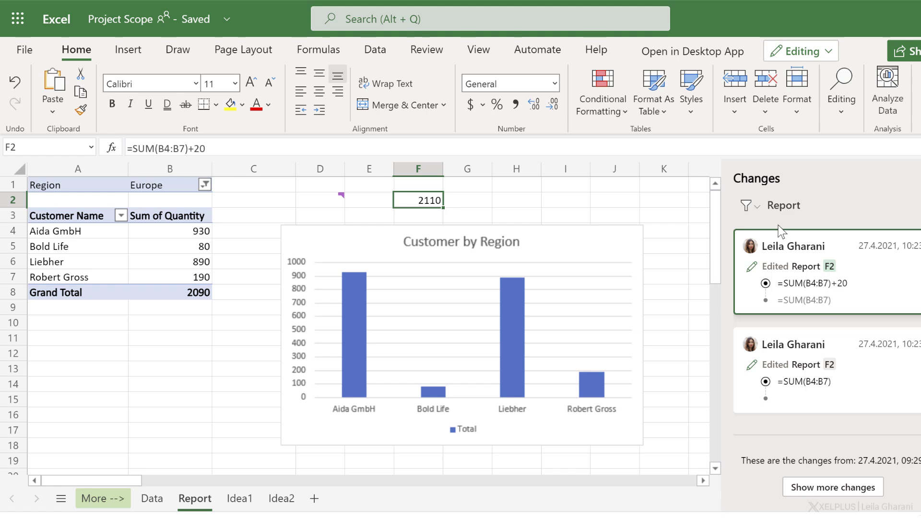
Clear the changes filter and review the whole workbook's edits down to the oldest, locating the C4:C16 edit on the Data sheet.
{"action": "left_click", "coordinate": [757, 207]}
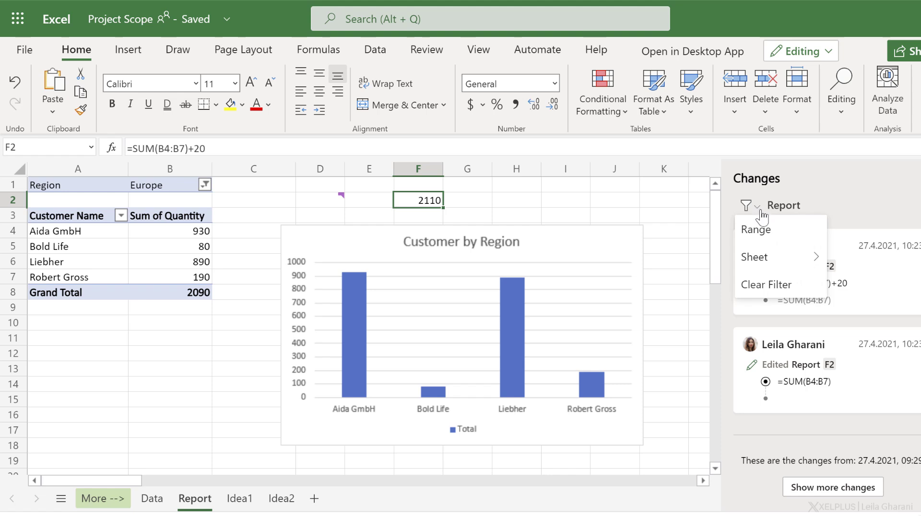
{"action": "left_click", "coordinate": [783, 286]}
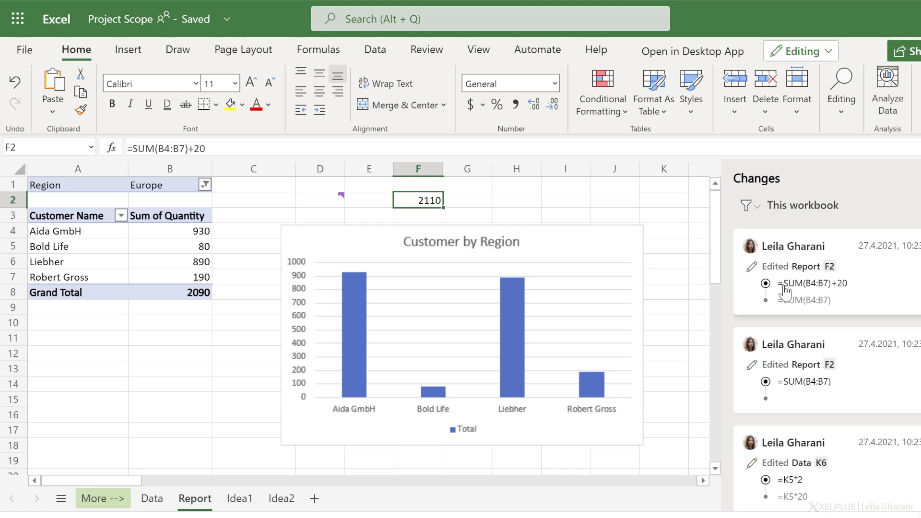
{"action": "scroll", "coordinate": [823, 264], "scroll_direction": "down", "scroll_amount": 4}
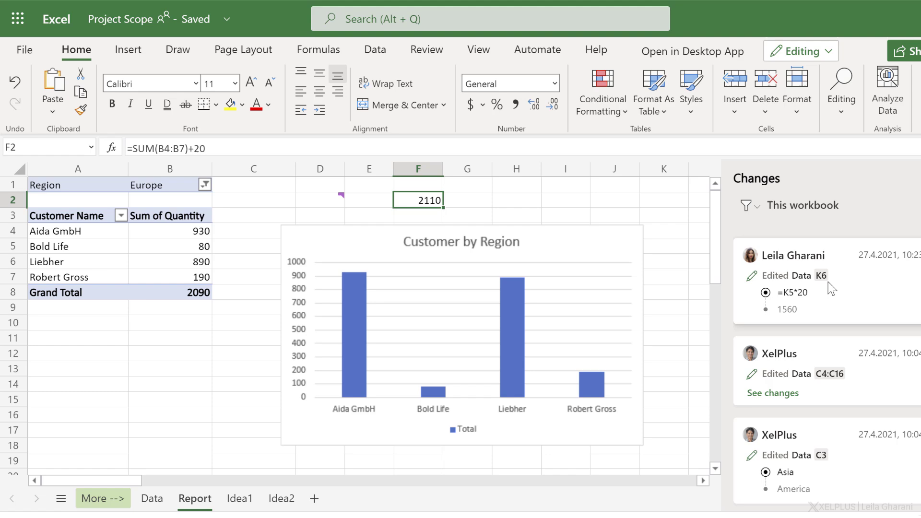
{"action": "left_click", "coordinate": [798, 352]}
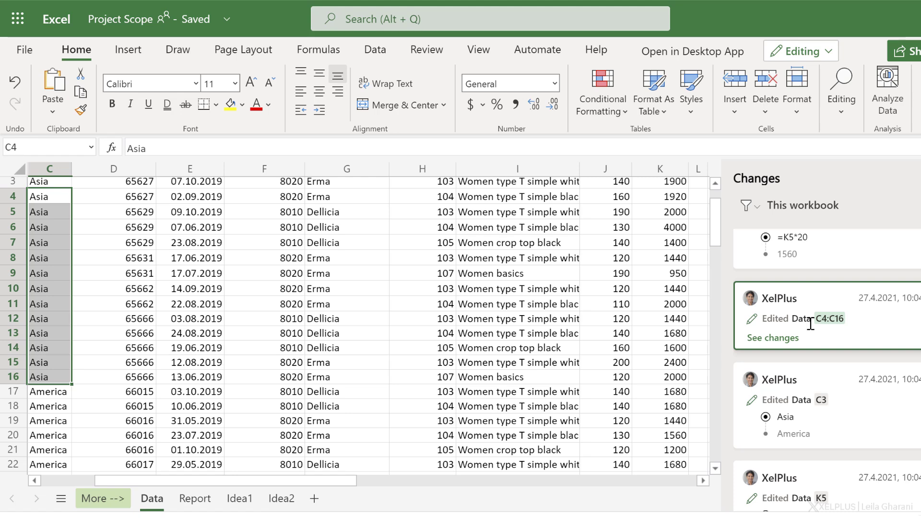
{"action": "scroll", "coordinate": [810, 324], "scroll_direction": "down", "scroll_amount": 10}
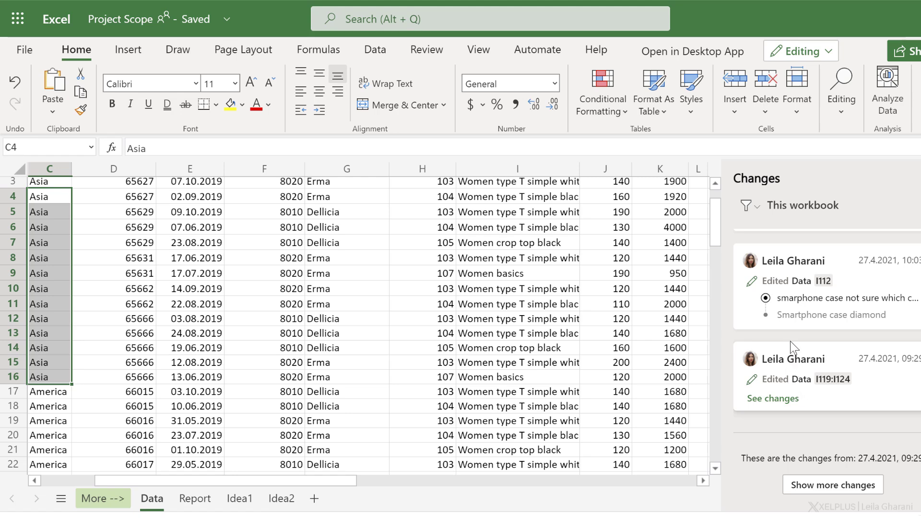
Open the version history, expand the current version and view the two modifications from 57 minutes ago.
{"action": "left_click", "coordinate": [17, 50]}
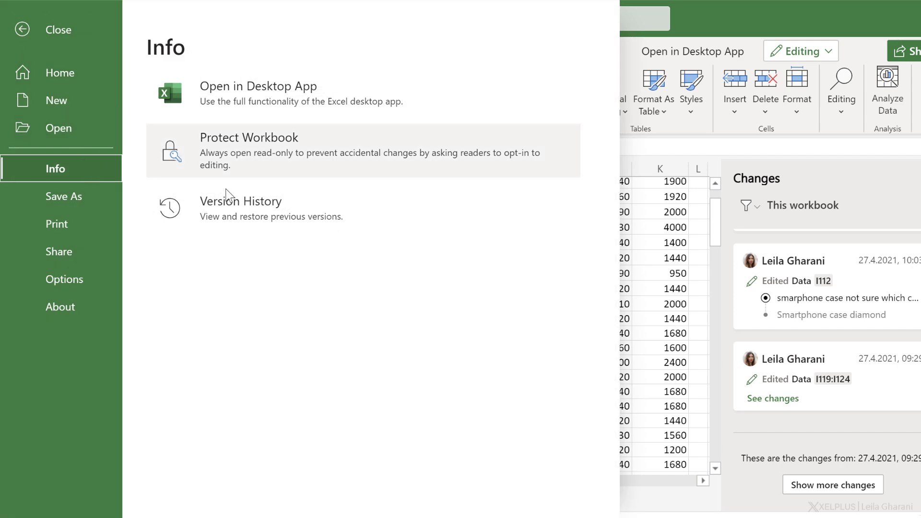
{"action": "left_click", "coordinate": [263, 212]}
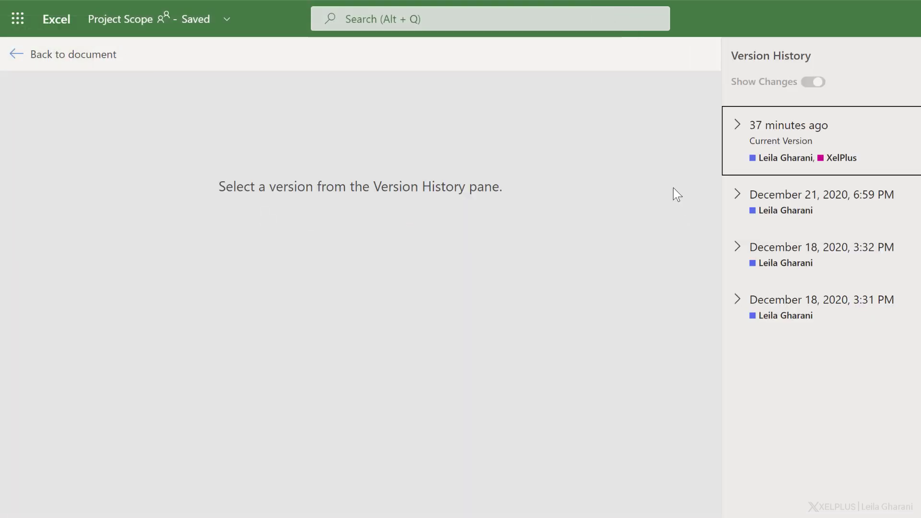
{"action": "left_click", "coordinate": [743, 129]}
{"action": "left_click", "coordinate": [811, 240]}
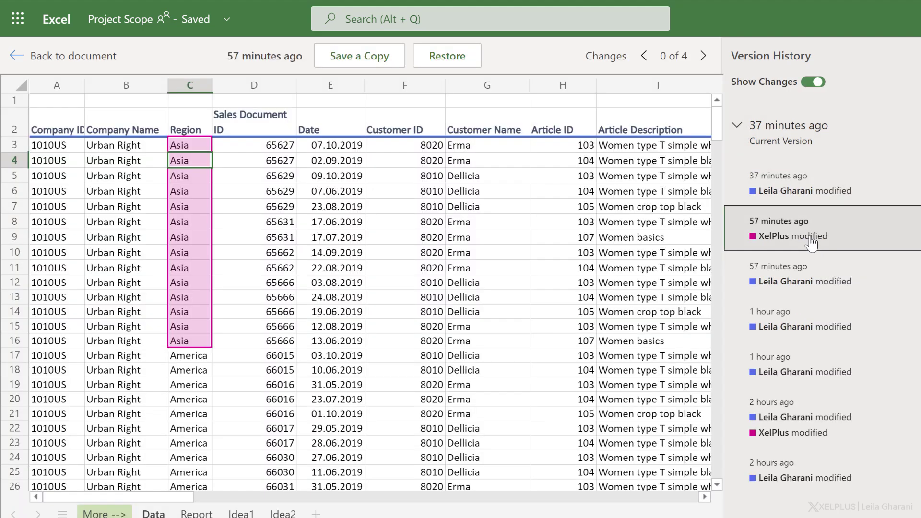
{"action": "left_click", "coordinate": [811, 281]}
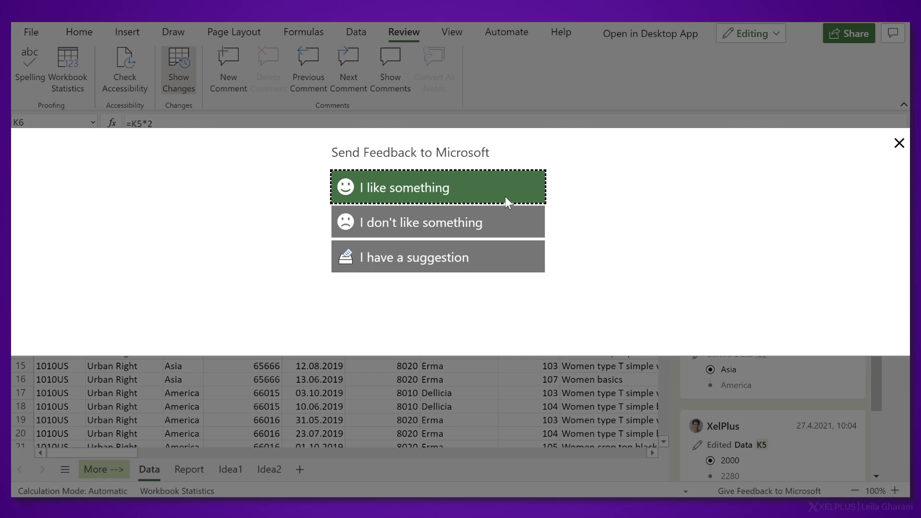
Open the suggestion form for sending feedback to Microsoft.
{"action": "left_click", "coordinate": [474, 260]}
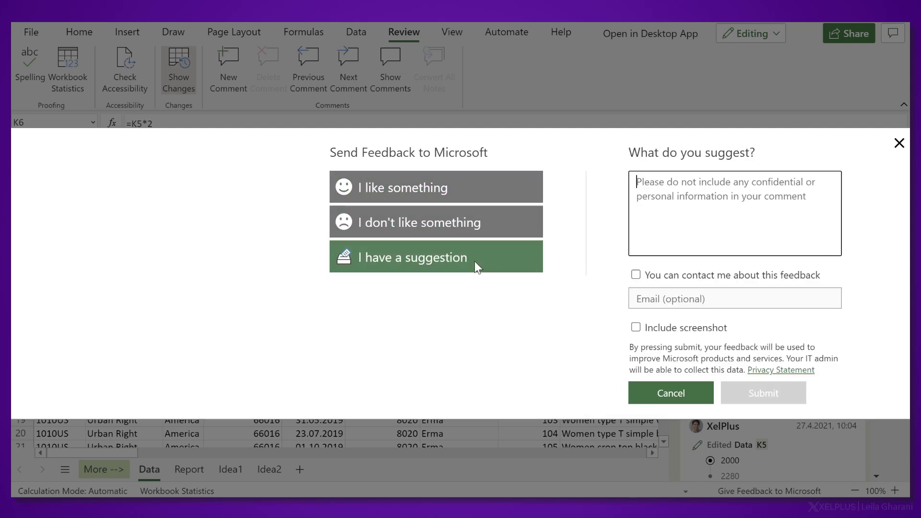